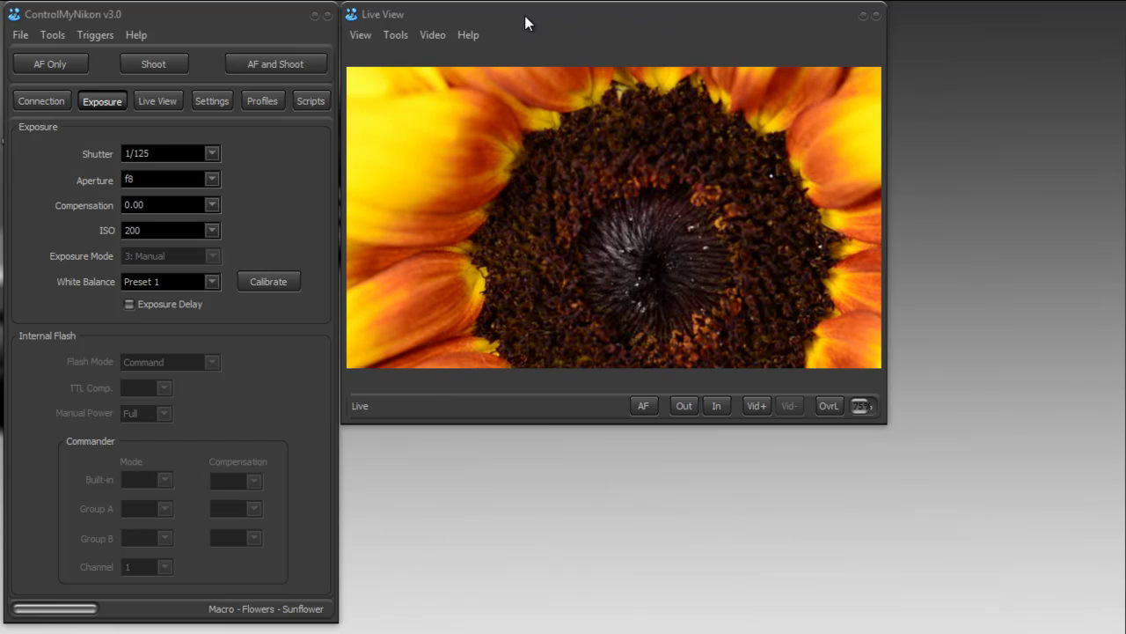
Step: Open the Live View Histogram and hide the red, green and blue graphs, leaving only luminance
left_click(396, 37)
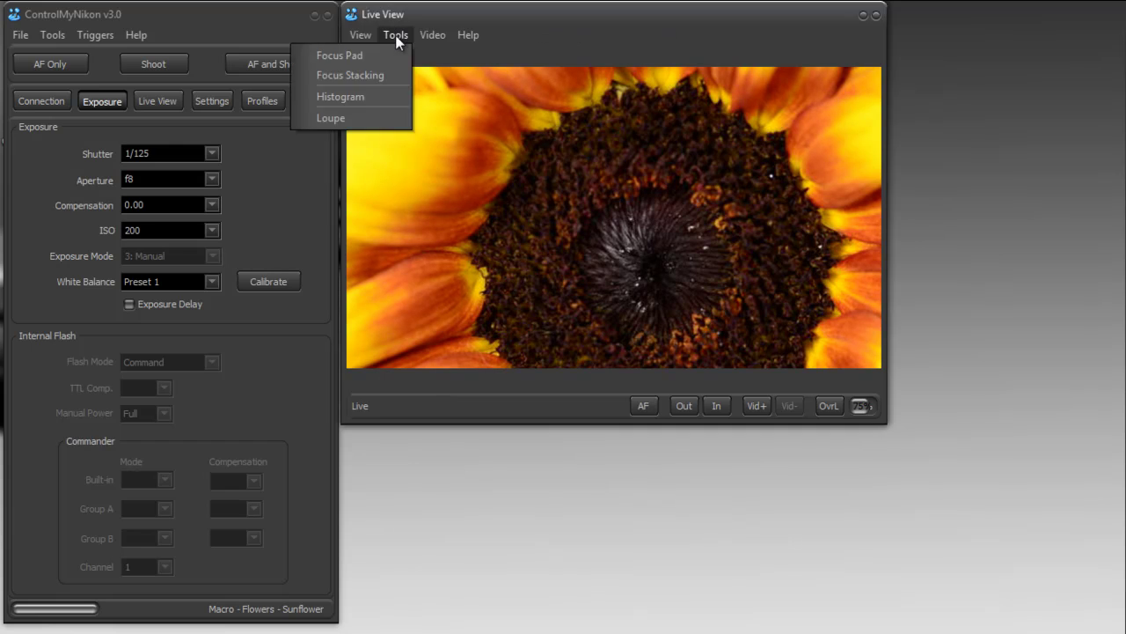
left_click(356, 96)
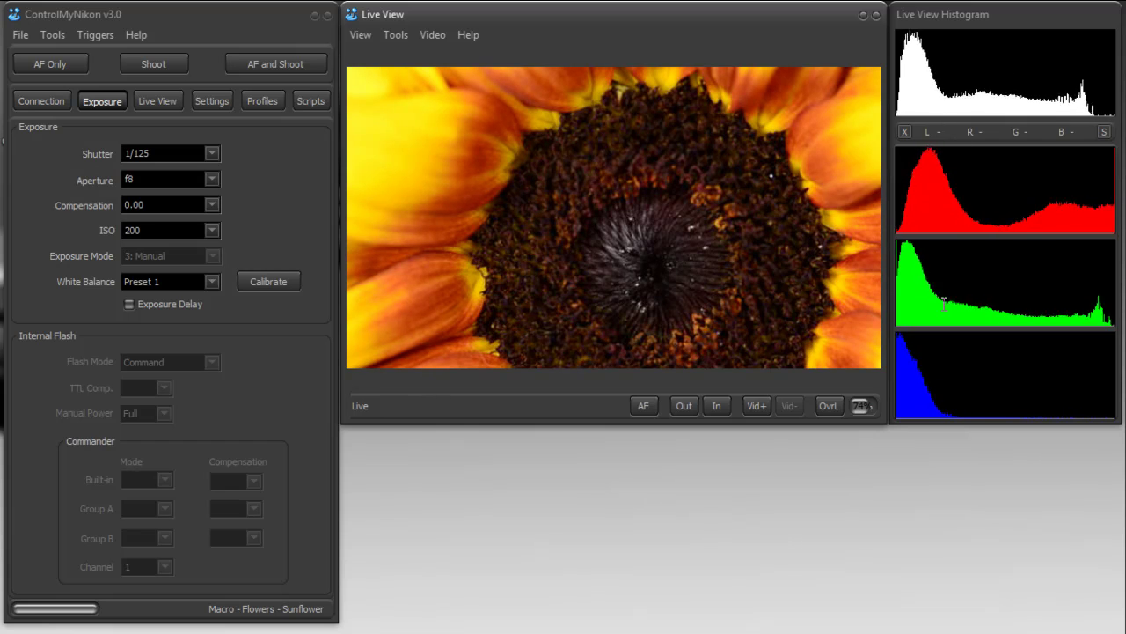
left_click(904, 131)
left_click_drag(971, 17, 999, 18)
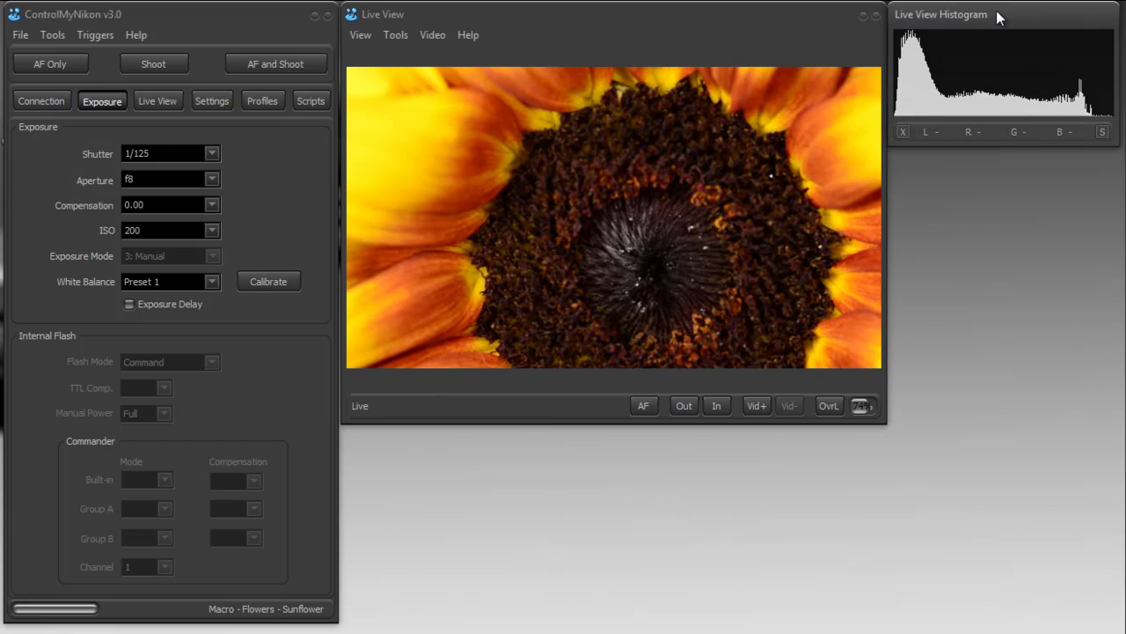
Step: Turn the red, green and blue channel graphs back on in the Live View Histogram
left_click(903, 131)
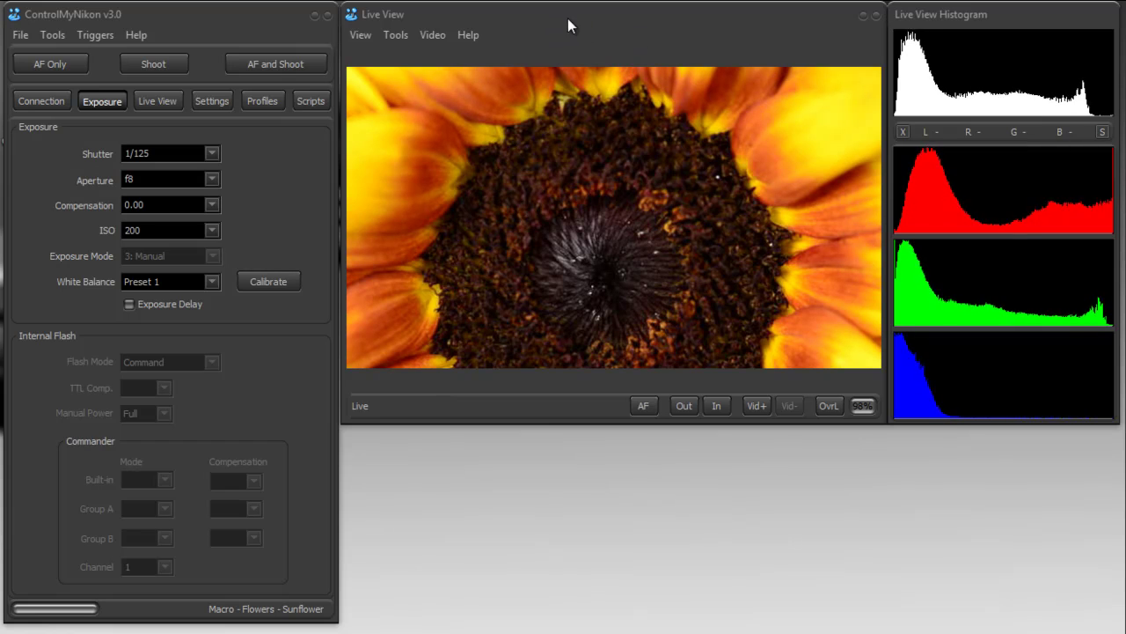
Step: Crop the sunflower live view to 1.85:1, then 2.39:1, then return it to 4:3
left_click(435, 34)
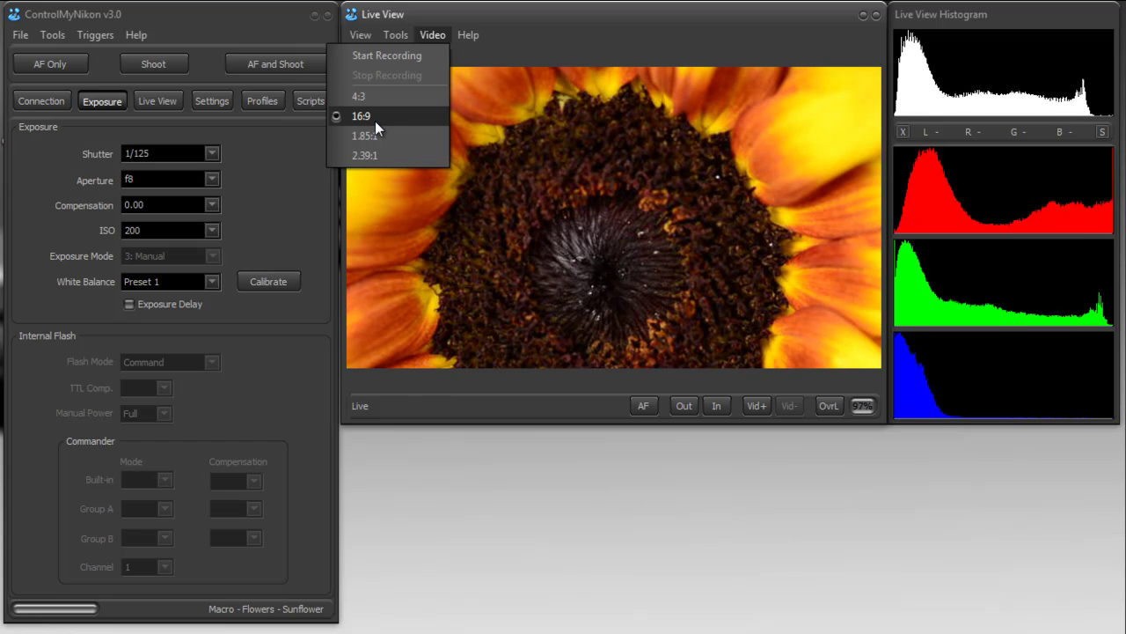
left_click(381, 136)
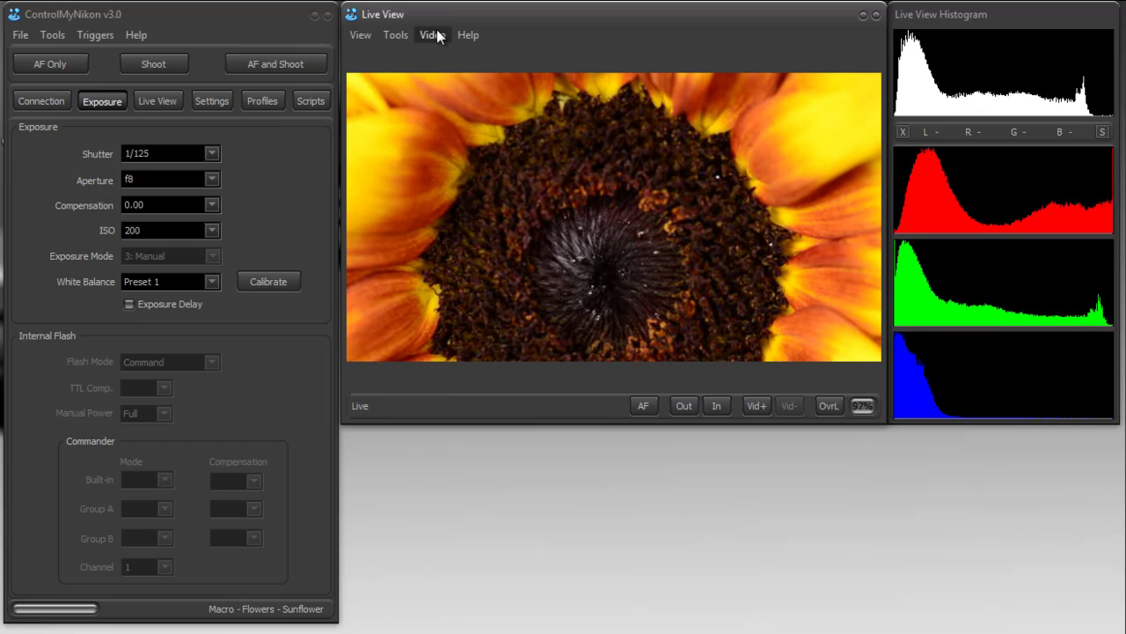
left_click(435, 35)
left_click(398, 155)
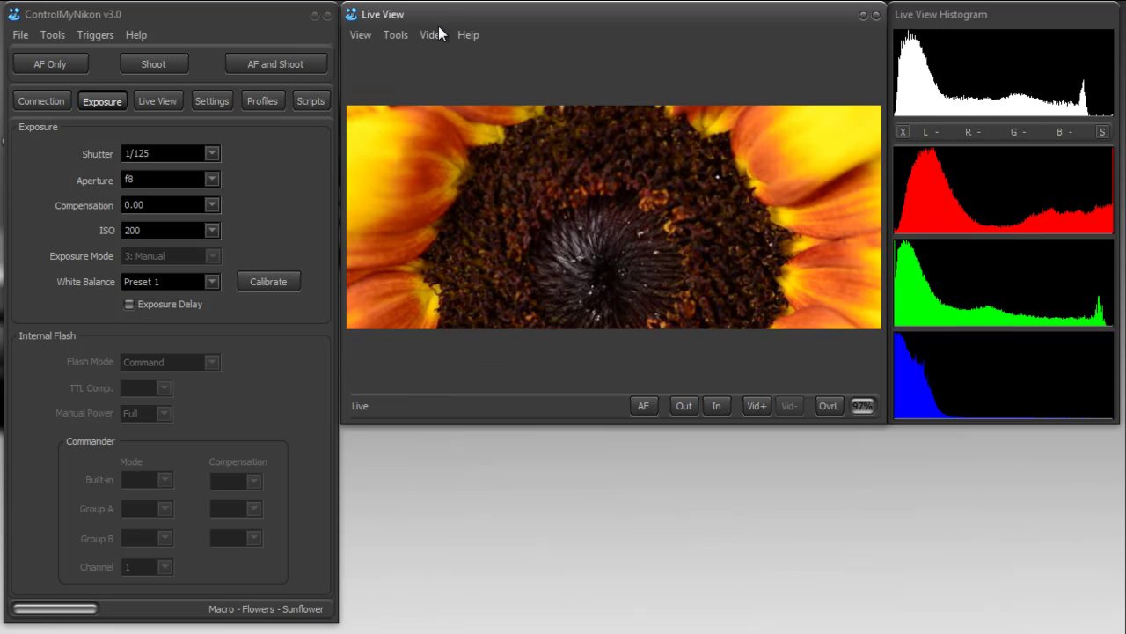
left_click(436, 34)
left_click(433, 96)
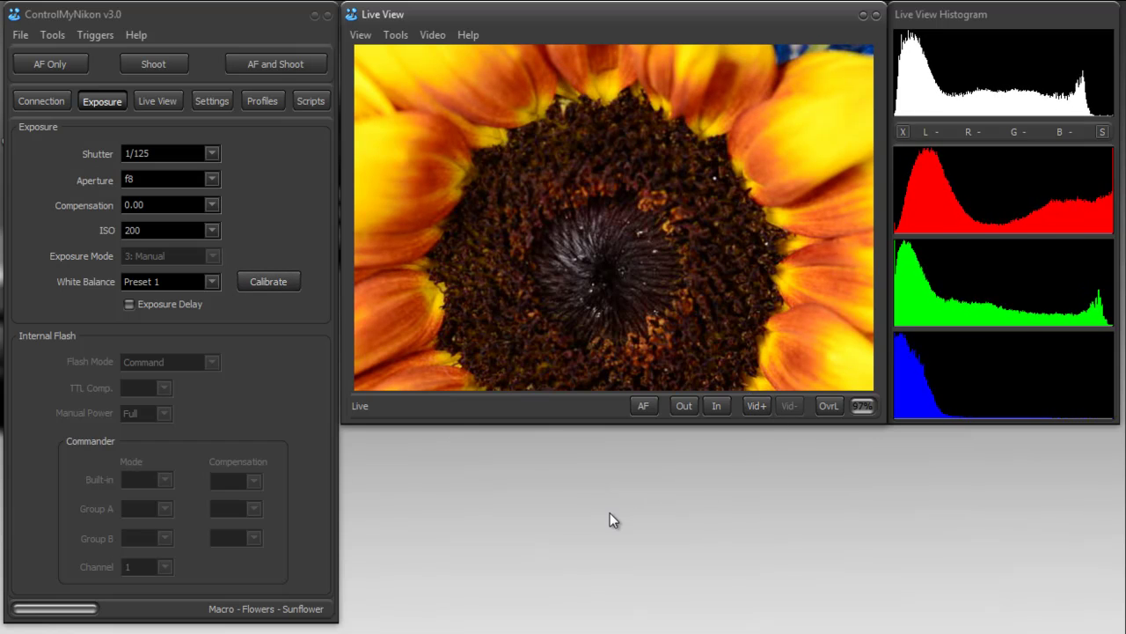
Step: Take a sunflower photo and open the Image Viewer, moved further to the right
left_click(147, 73)
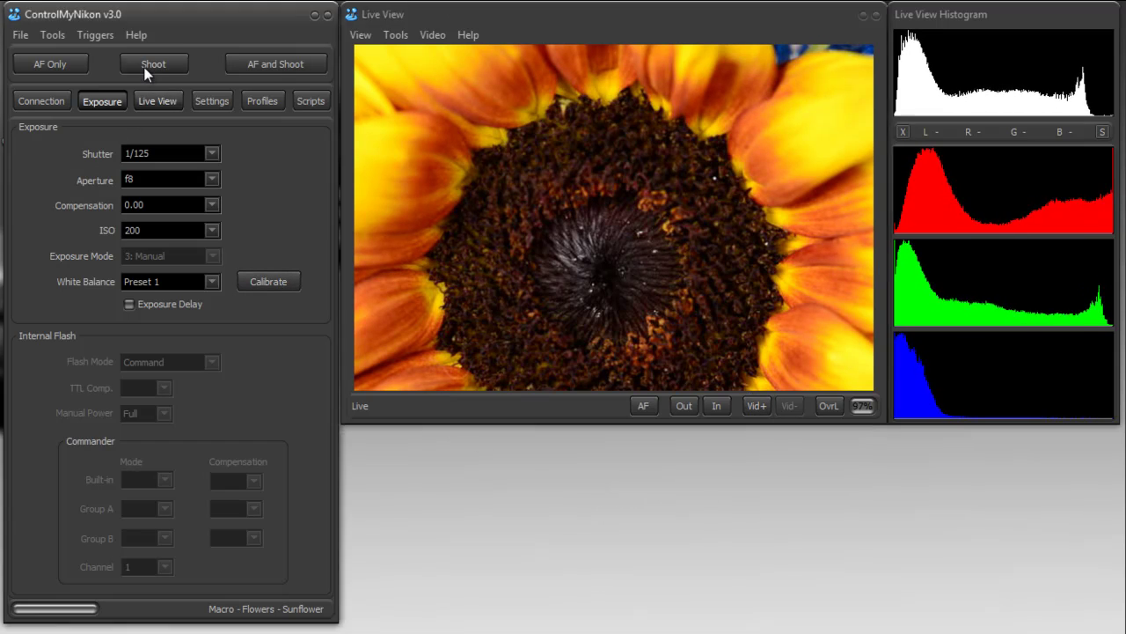
left_click(52, 34)
left_click(53, 51)
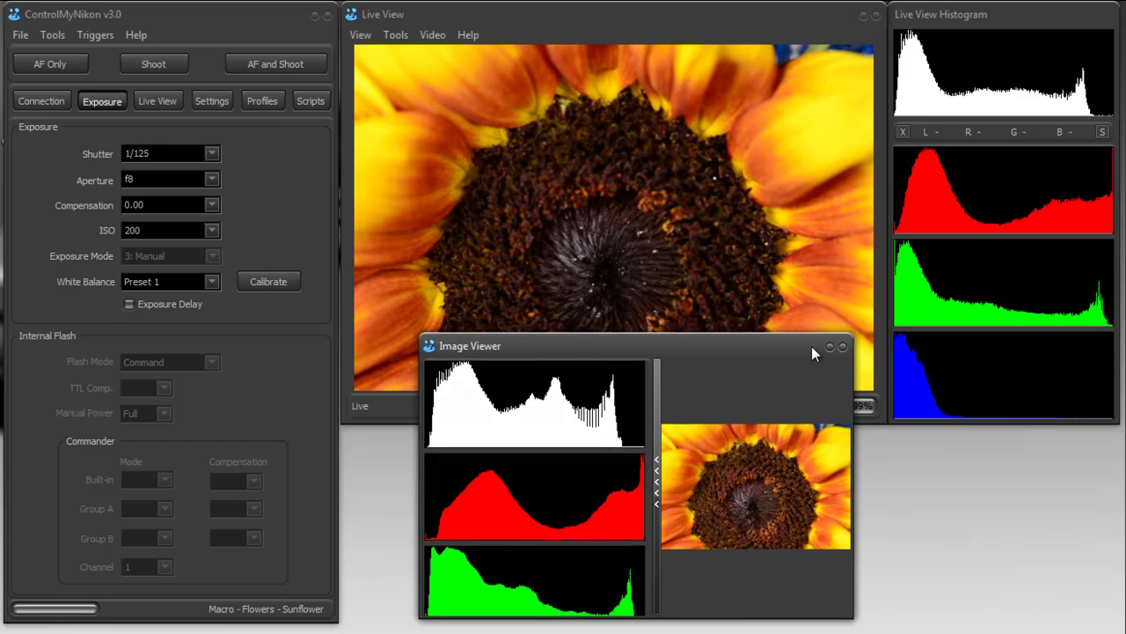
left_click_drag(811, 346, 1001, 355)
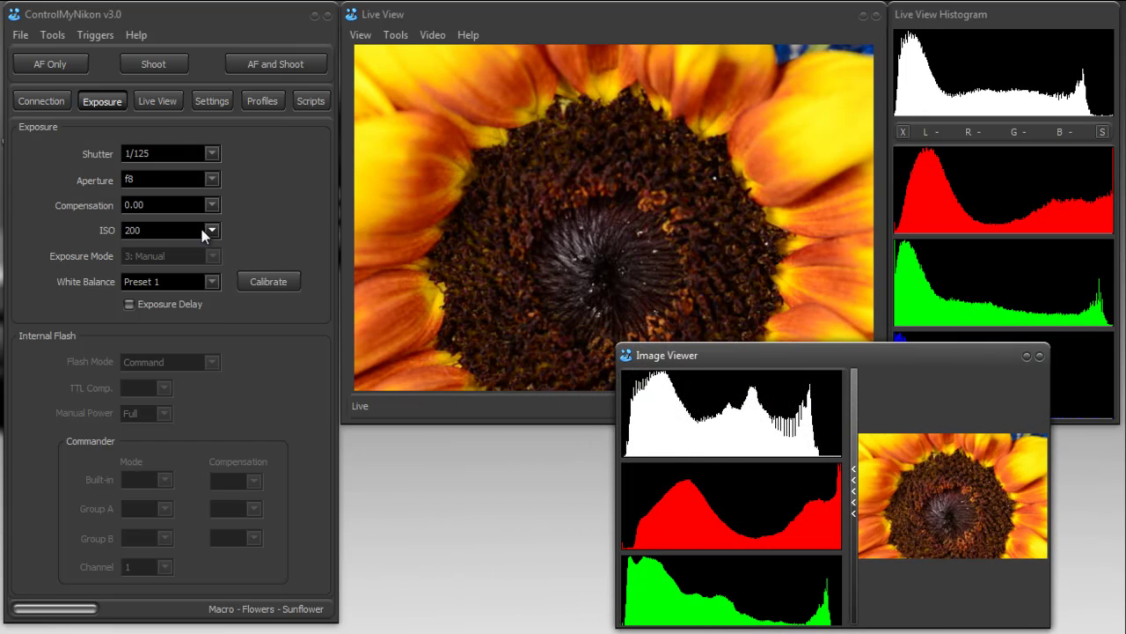
Step: Take another photo, enlarge and reposition the Image Viewer to show all histograms, then close it
left_click(155, 66)
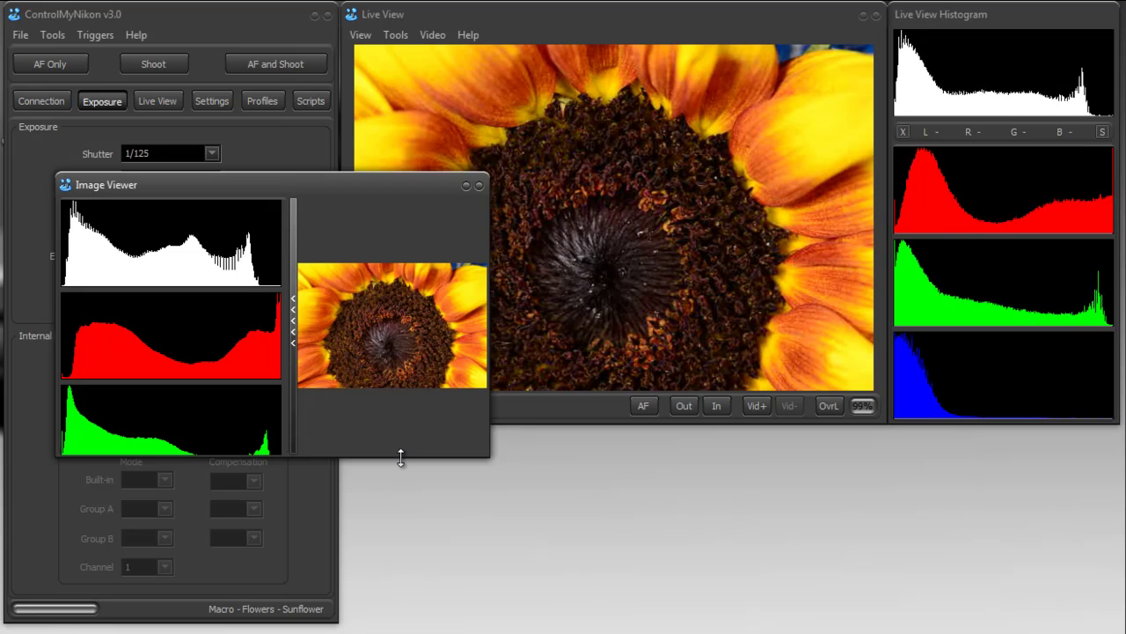
left_click_drag(401, 458, 408, 598)
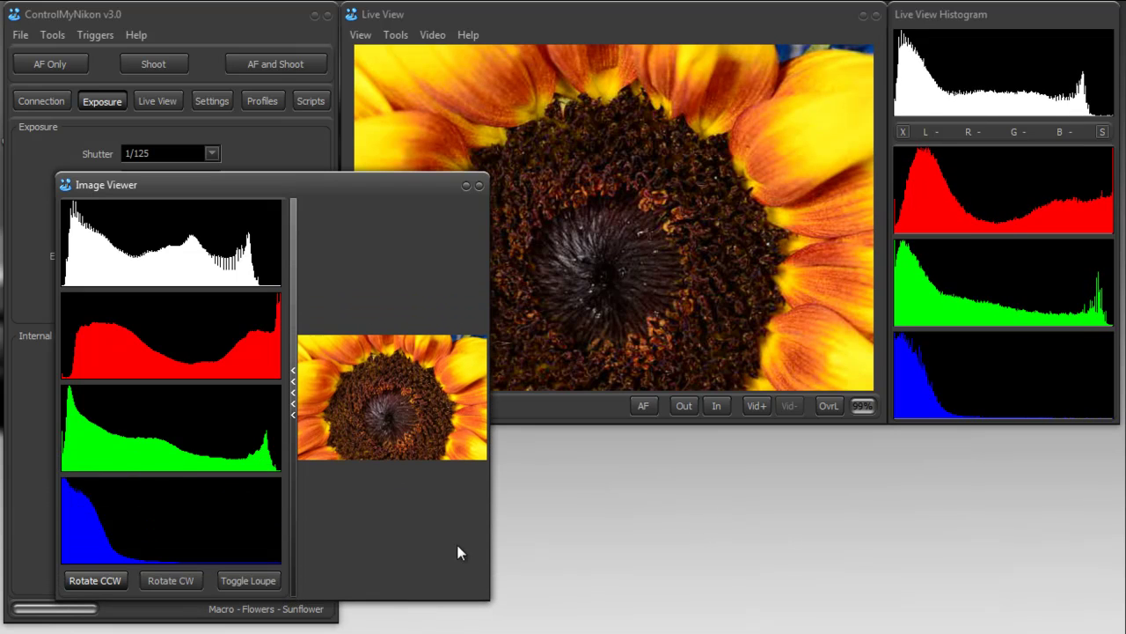
left_click_drag(393, 193, 355, 211)
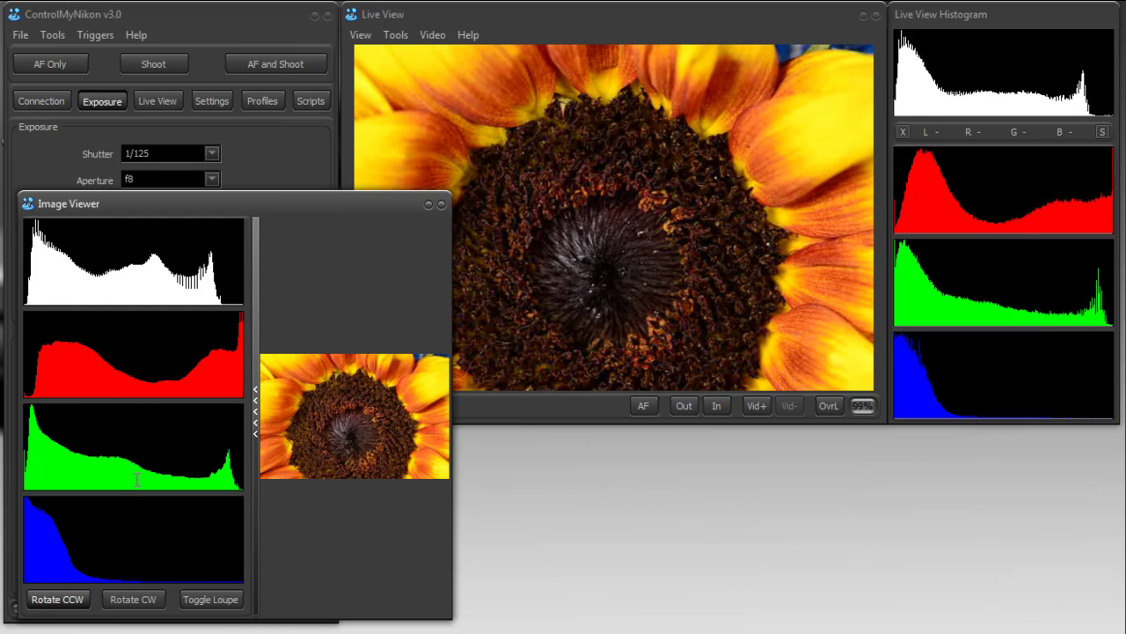
left_click_drag(196, 206, 219, 203)
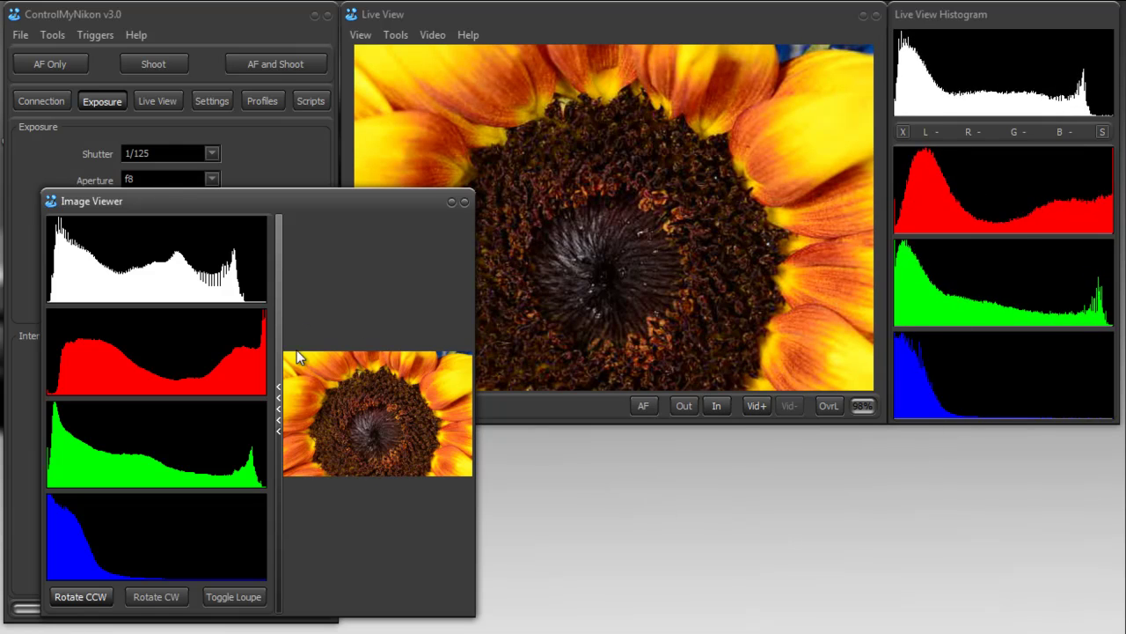
left_click(464, 201)
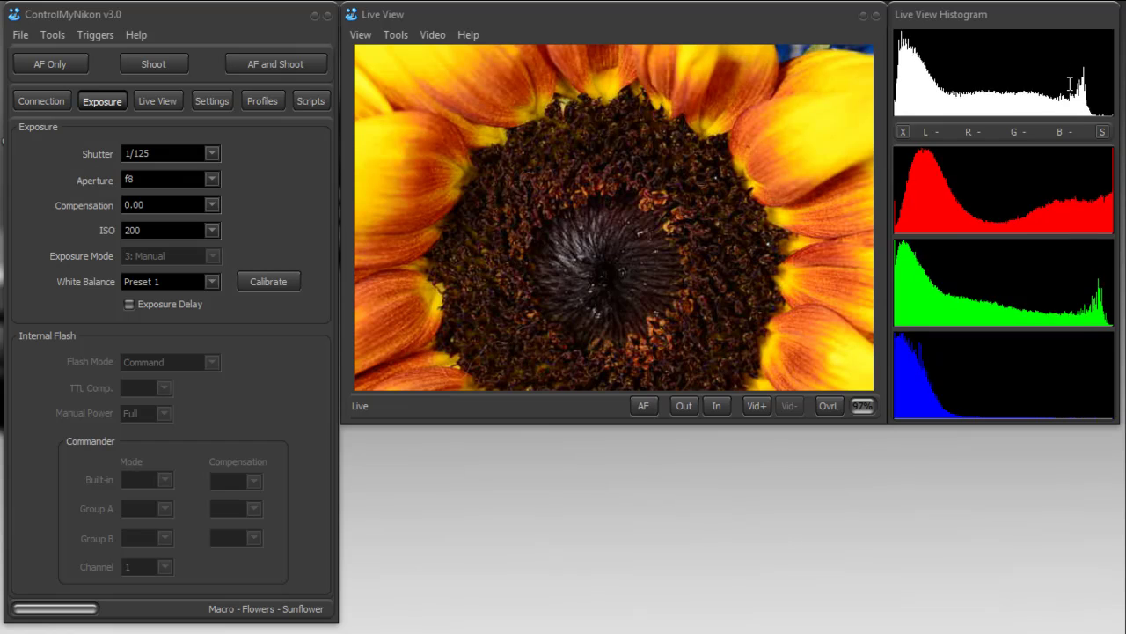
Step: Mark brightest and mid-bright tone ranges in green from the luminance histogram, then clear the marking
left_click_drag(1071, 84, 1091, 85)
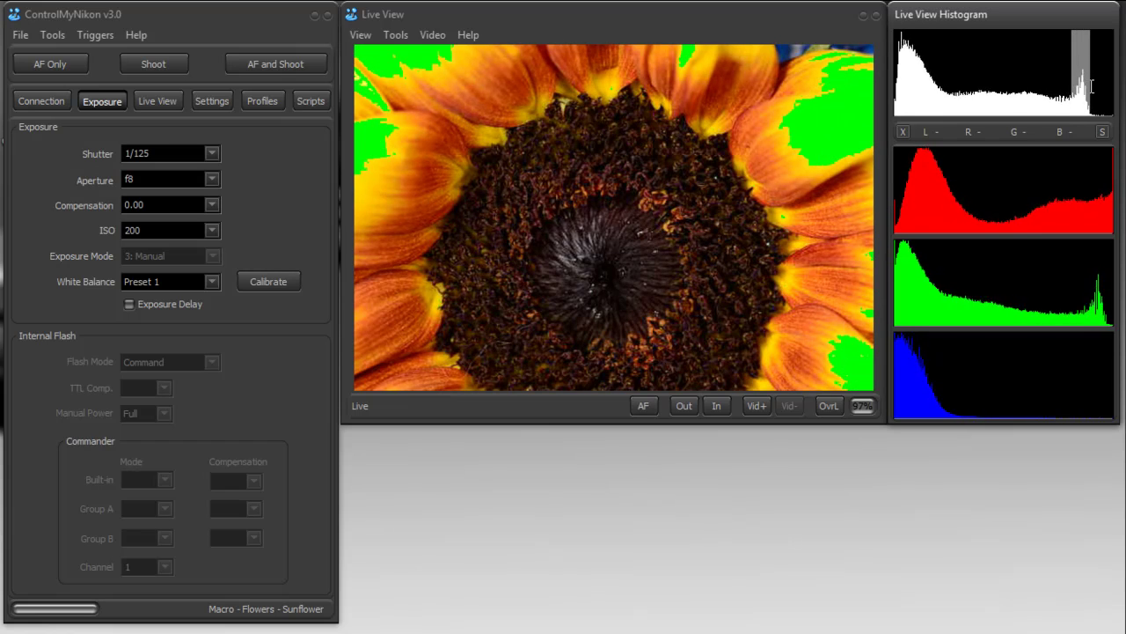
left_click(981, 75)
left_click_drag(985, 74, 1001, 79)
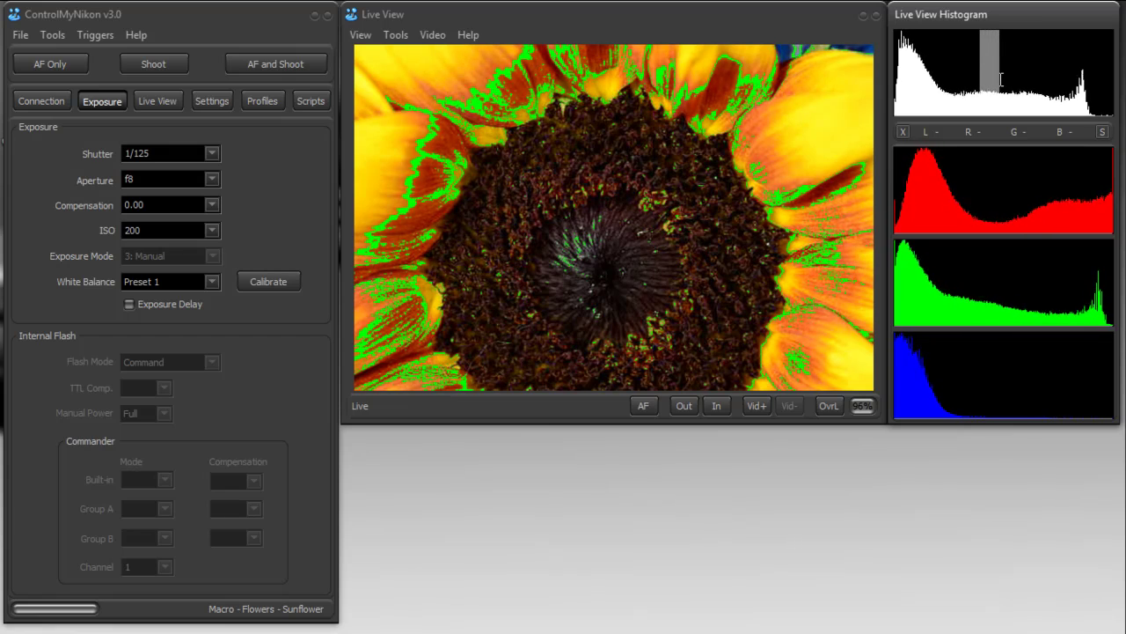
left_click_drag(1069, 81, 1091, 85)
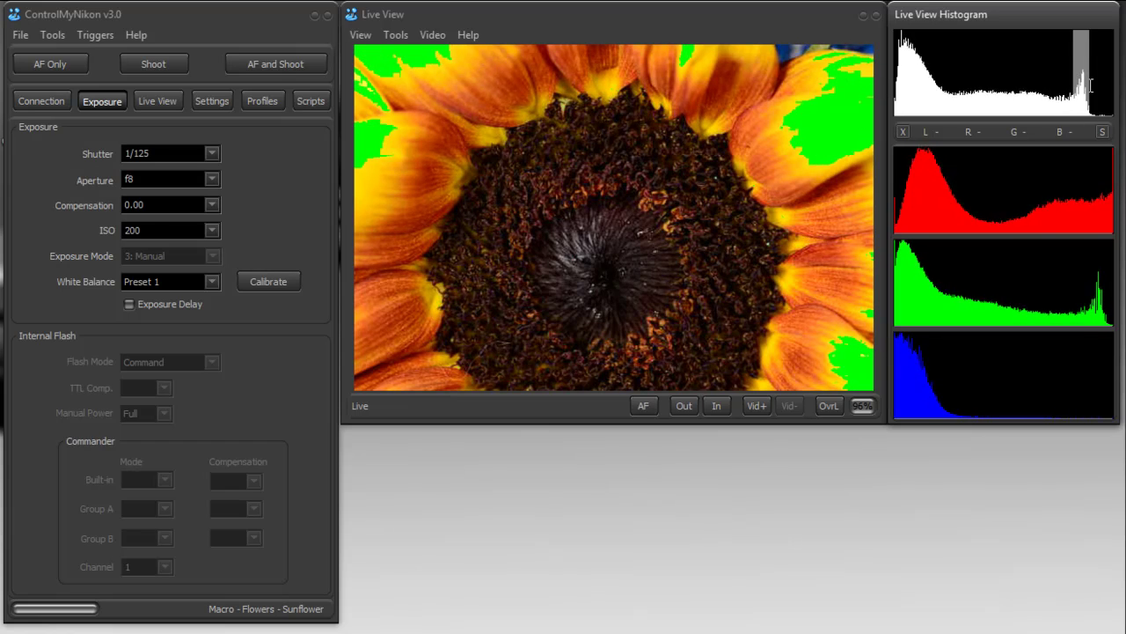
left_click_drag(1091, 85, 1091, 85)
Step: Set the live view selection colour to navy blue
left_click(364, 35)
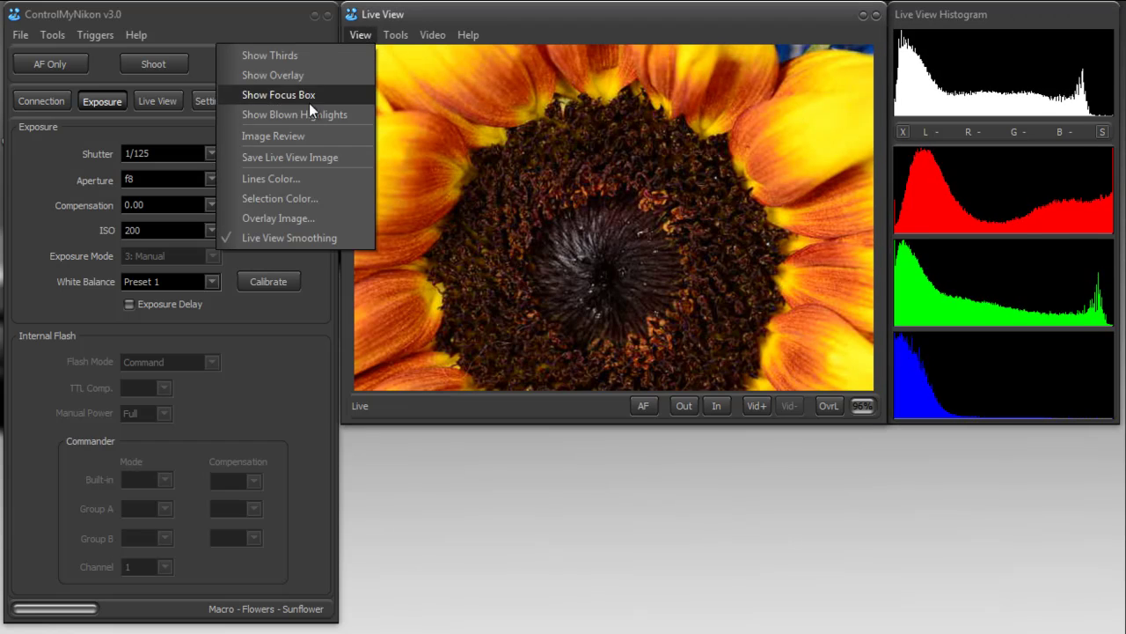
left_click(282, 198)
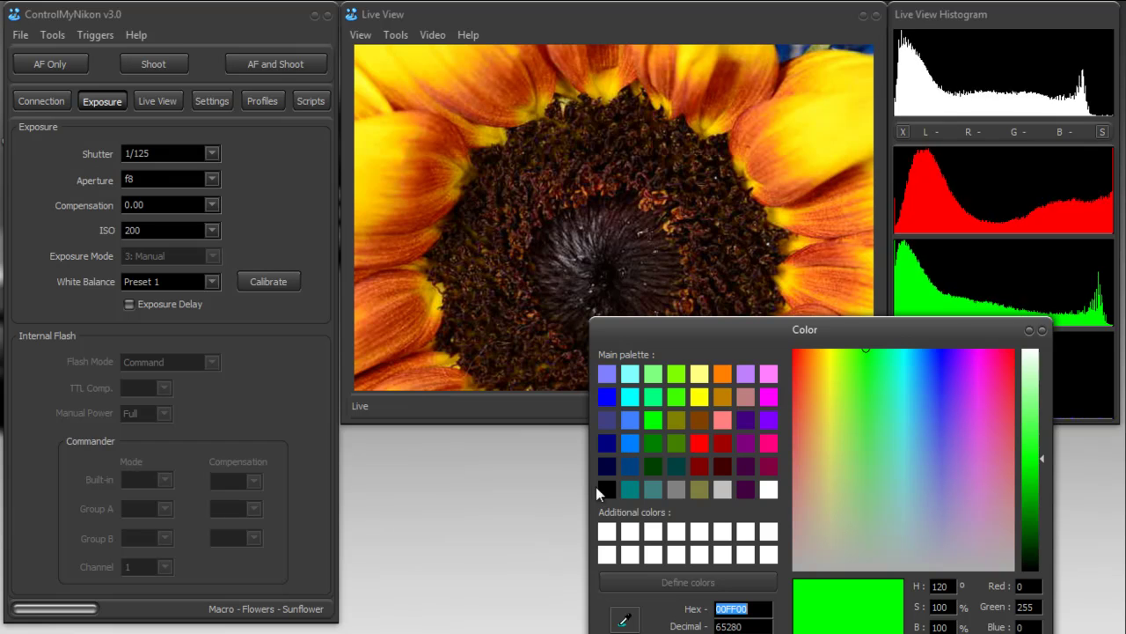
left_click(603, 465)
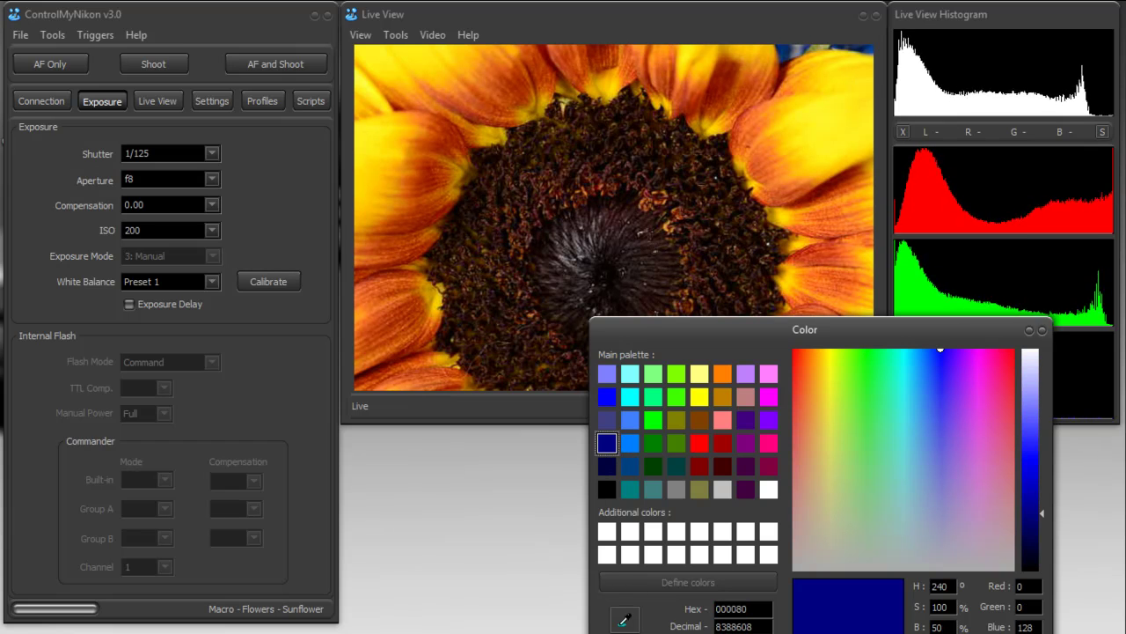
key("Return")
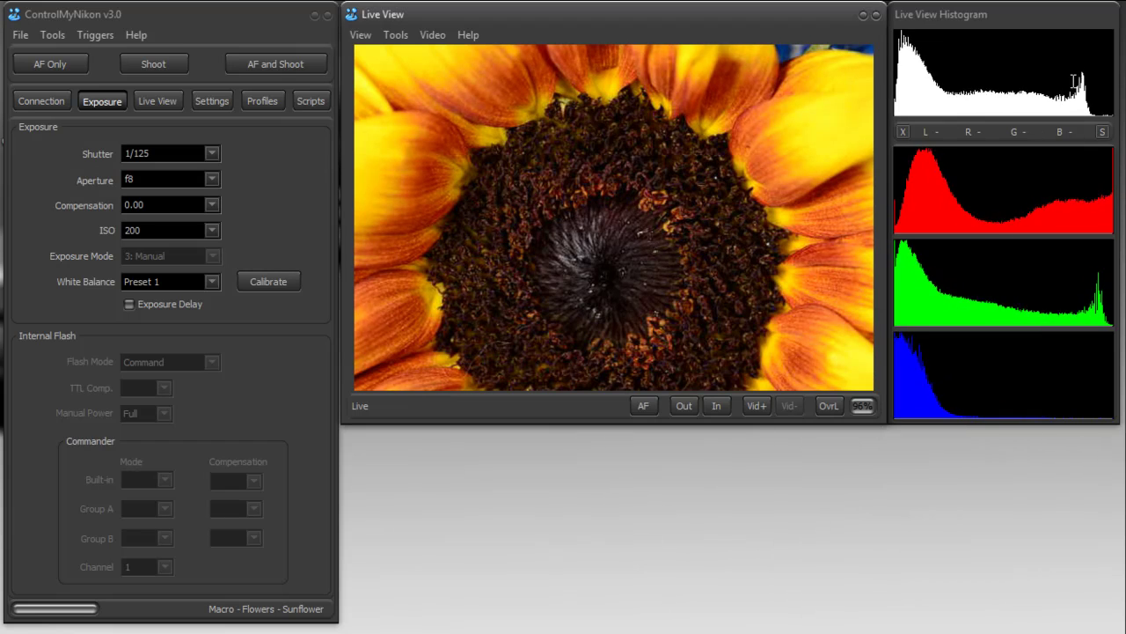
Step: Test navy tone marking in the luminance, red, green and blue histograms, clearing each selection
left_click_drag(1071, 84, 1091, 83)
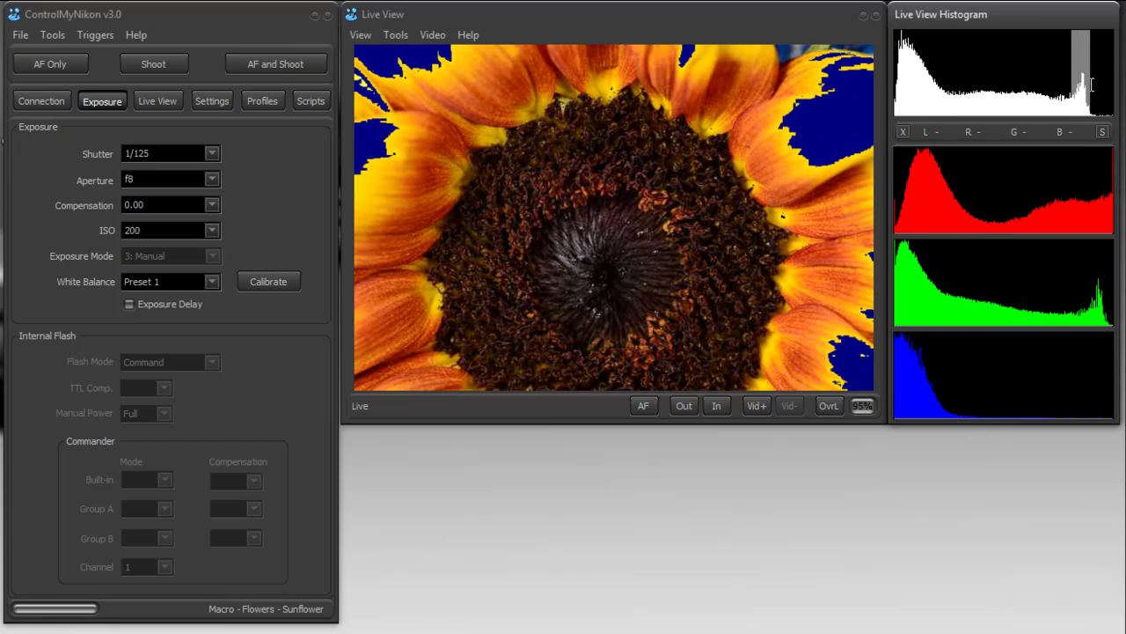
left_click(938, 208)
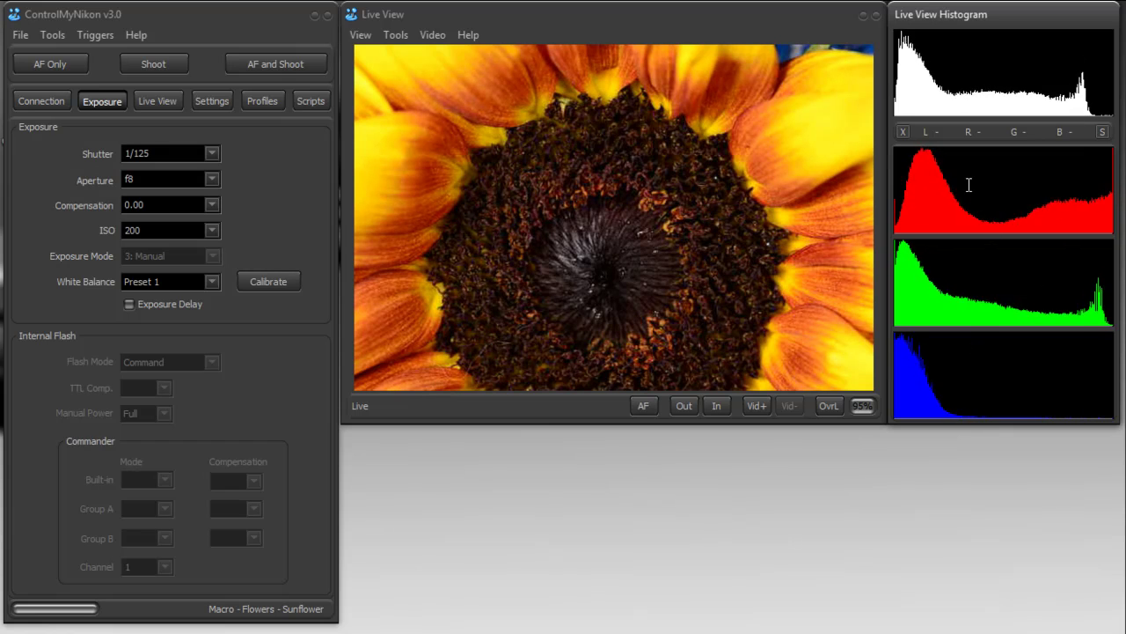
left_click(1111, 178)
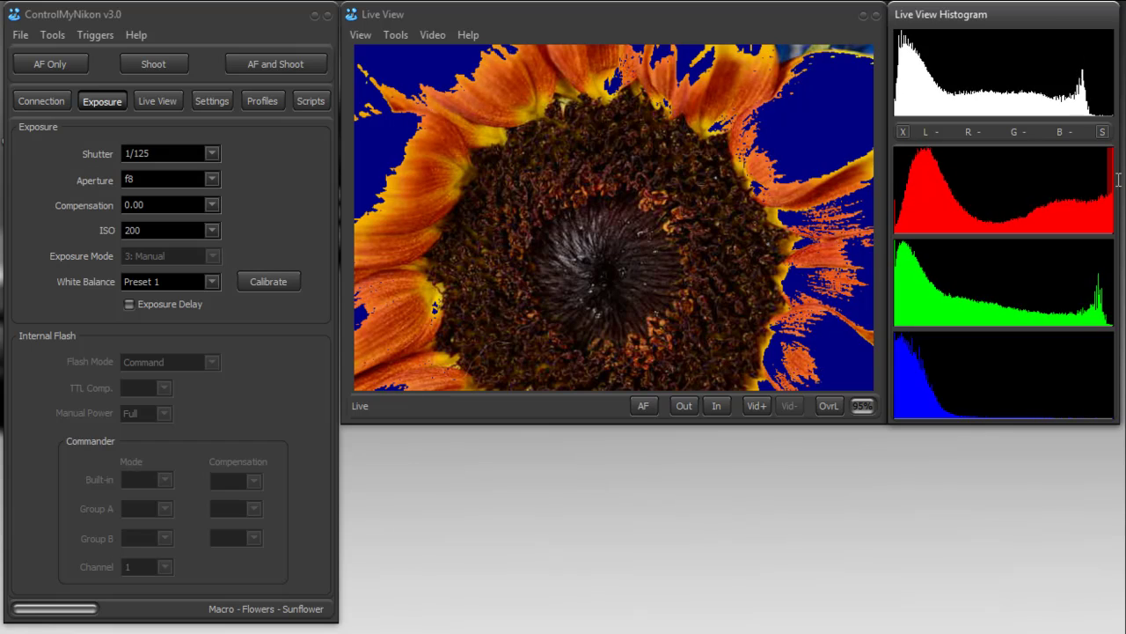
left_click_drag(1090, 279, 1100, 284)
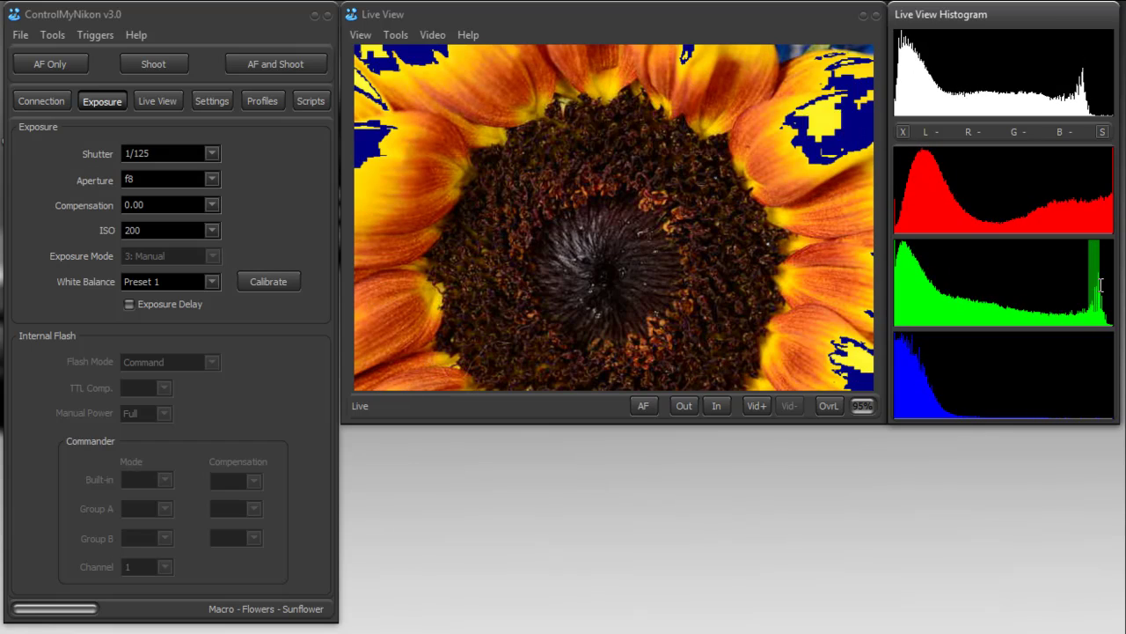
left_click(923, 372)
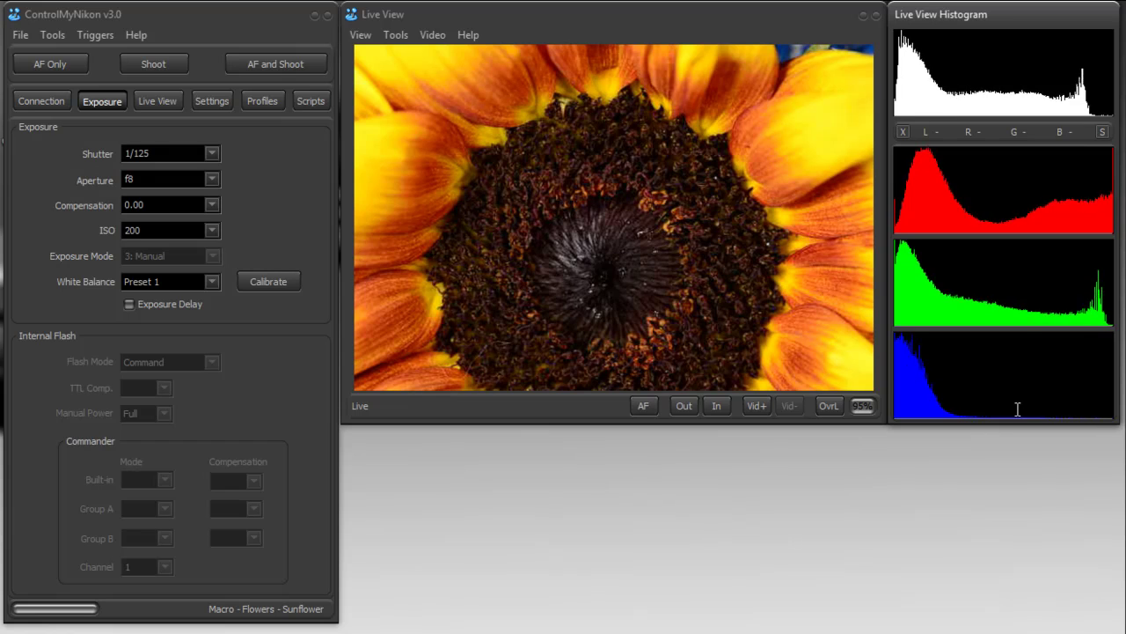
left_click_drag(1054, 410, 1111, 413)
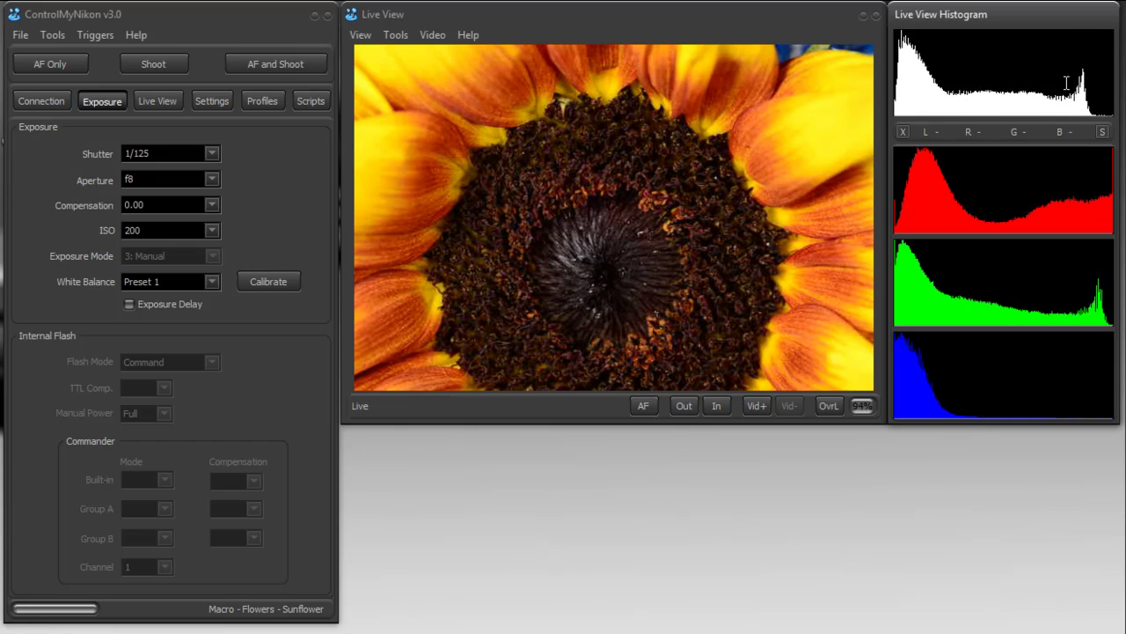
mouse_move(1067, 83)
left_mouse_down()
mouse_move(1099, 83)
mouse_move(1082, 97)
left_mouse_up()
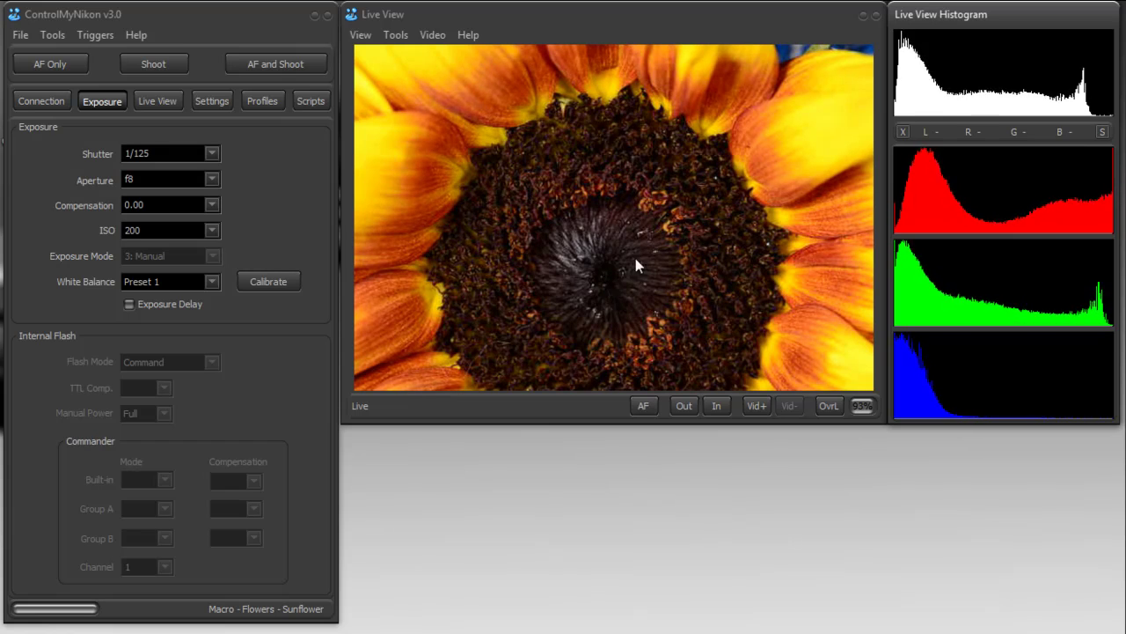
left_click(609, 277)
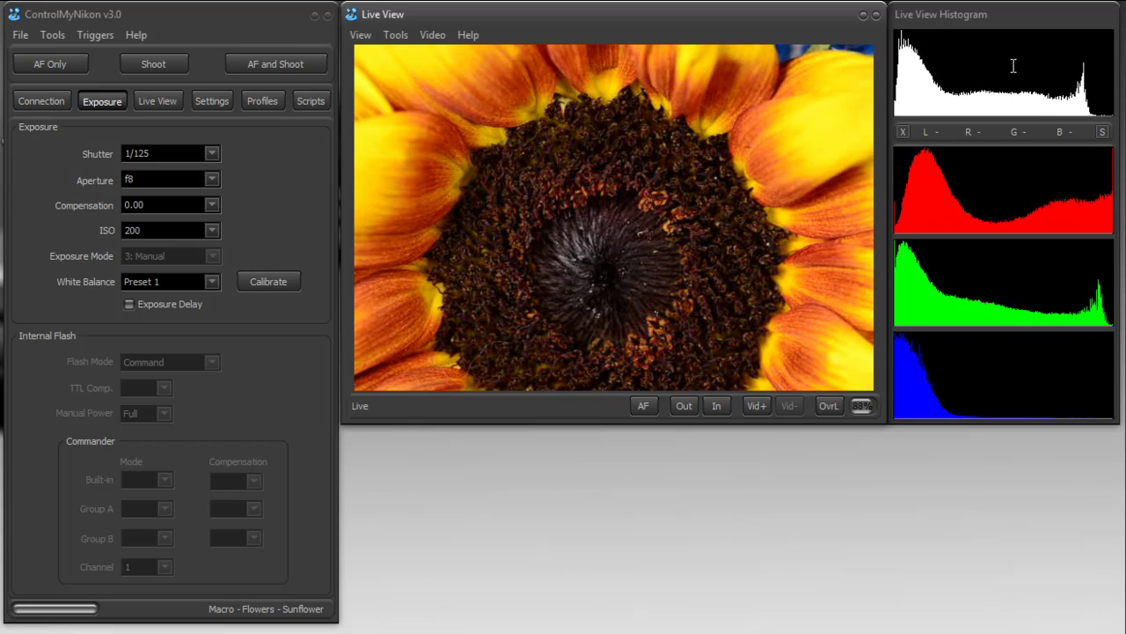
left_click_drag(1071, 70, 1090, 73)
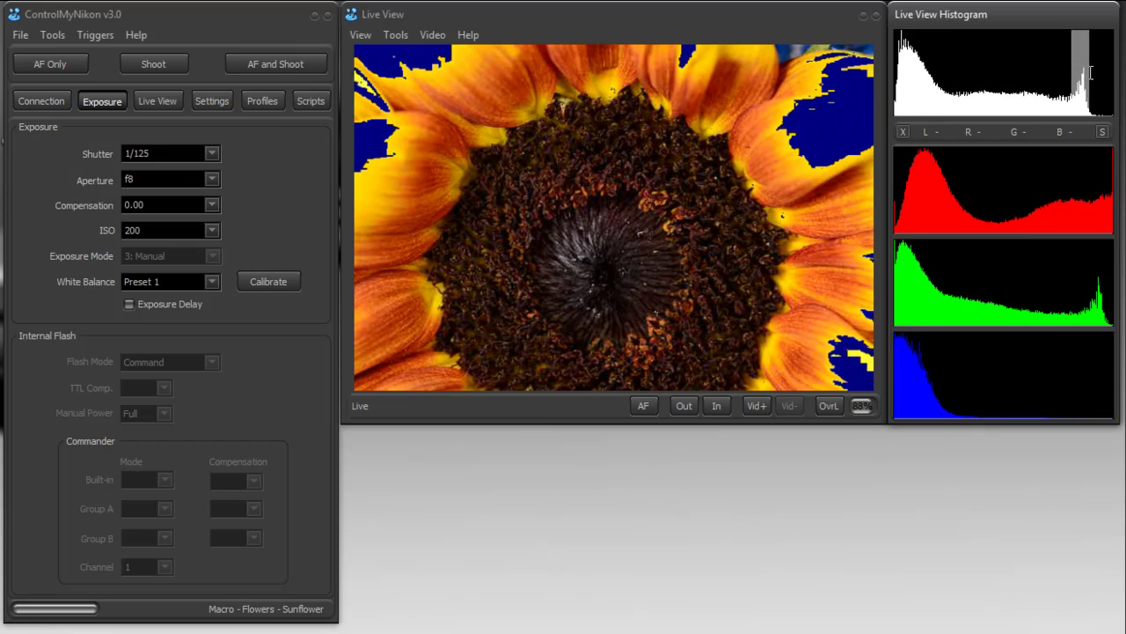
left_click(1013, 103)
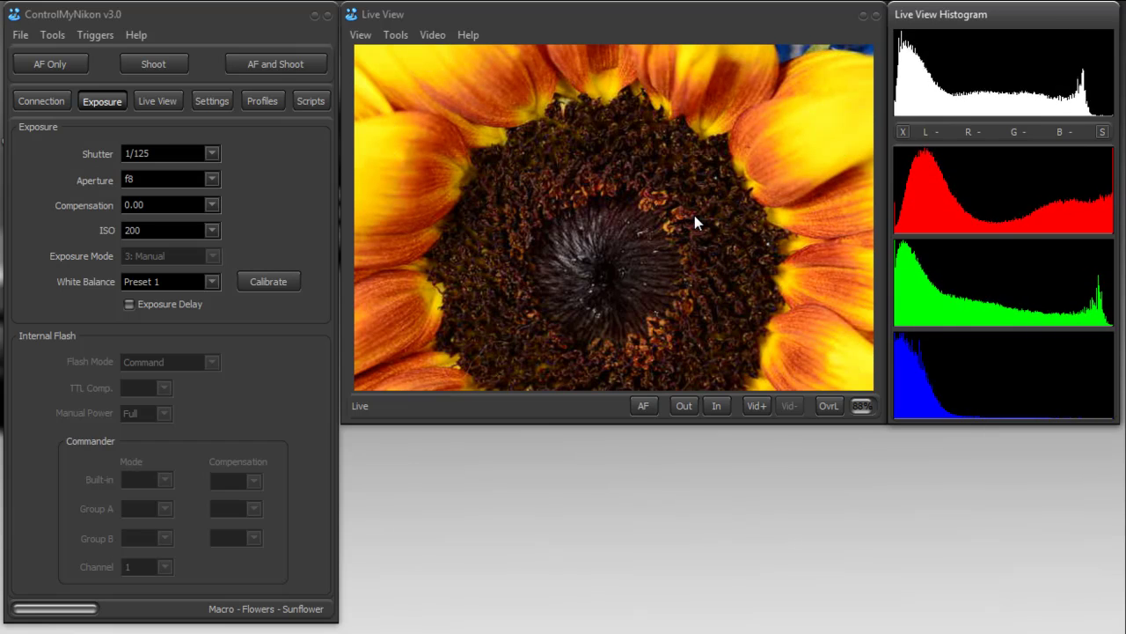